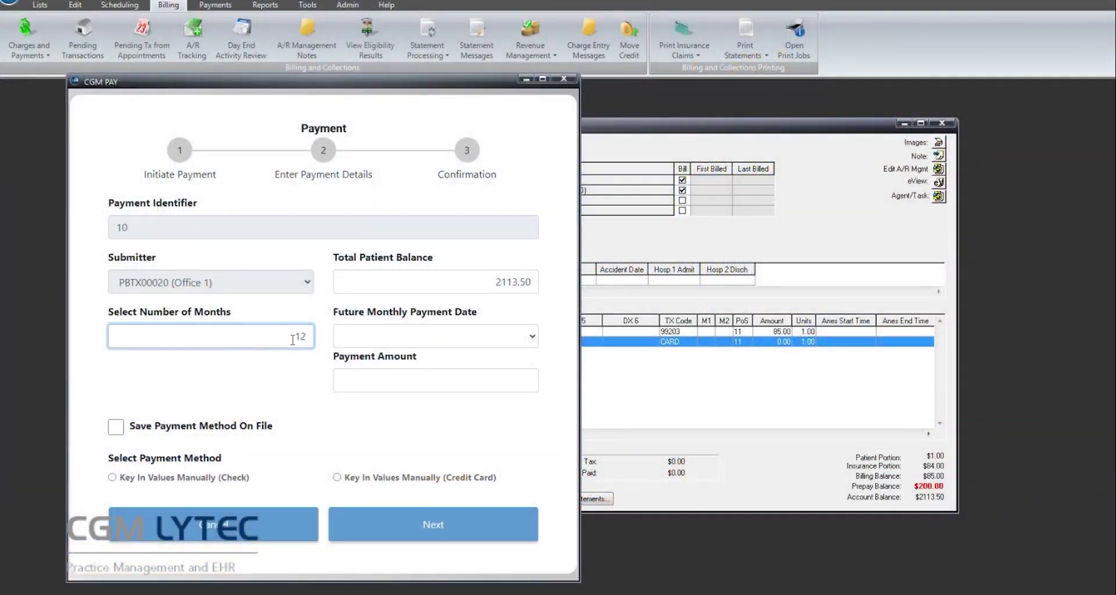
# Step: Set the CGM PAY plan's future monthly payment date to the 15th
pyautogui.click(530, 341)
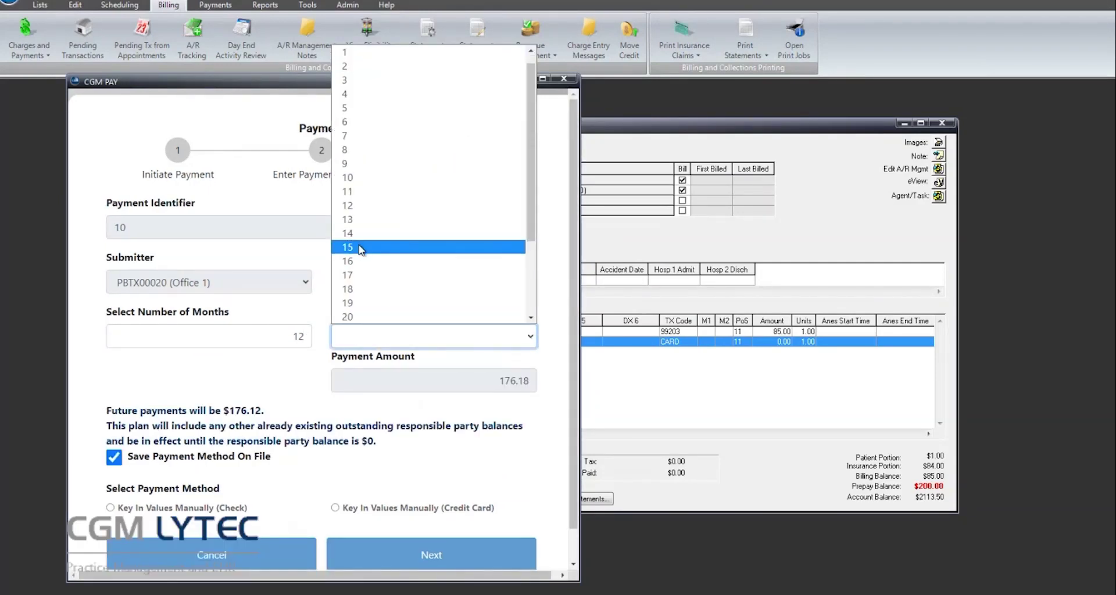
pyautogui.click(347, 247)
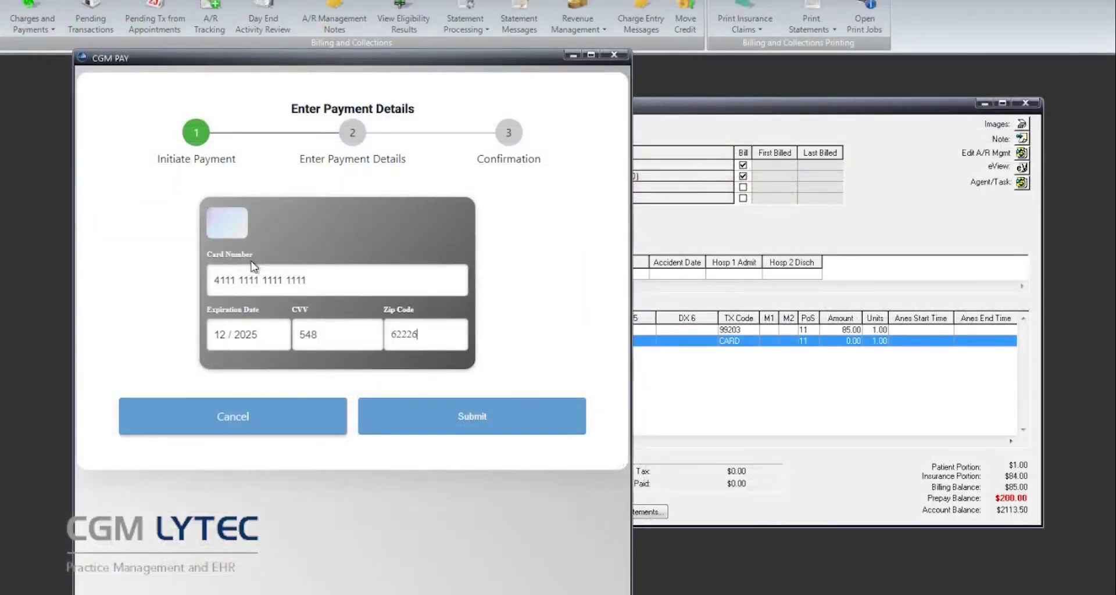
# Step: Submit the $176.18 card payment for approval and view the eMedix receipt
pyautogui.click(480, 412)
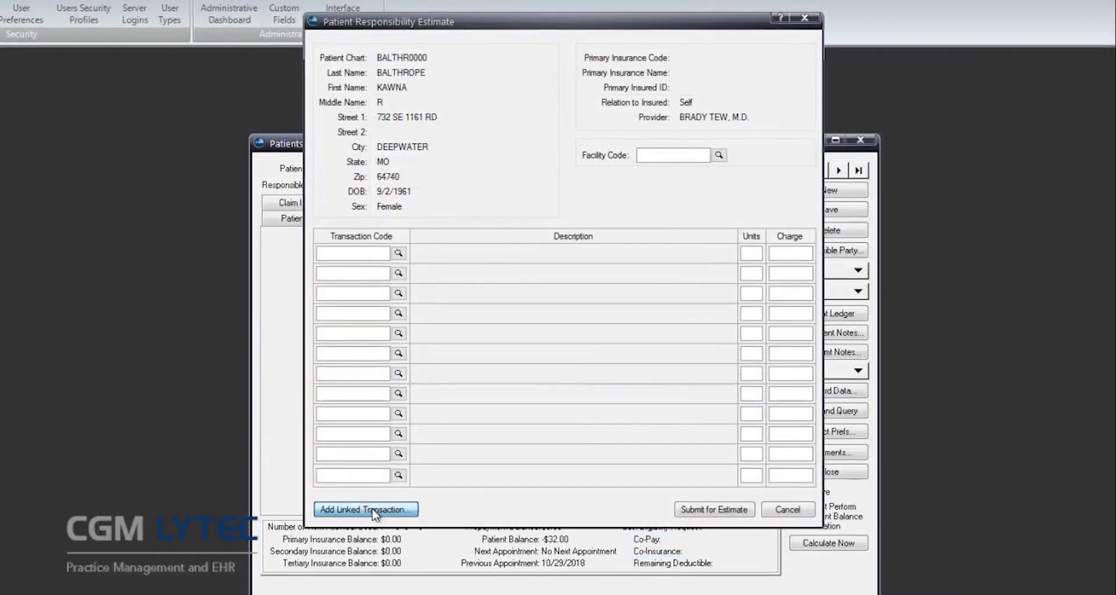
# Step: Add the DOT Physical linked transaction (80061, 81000, 99214) to the patient estimate
pyautogui.click(373, 514)
pyautogui.click(429, 270)
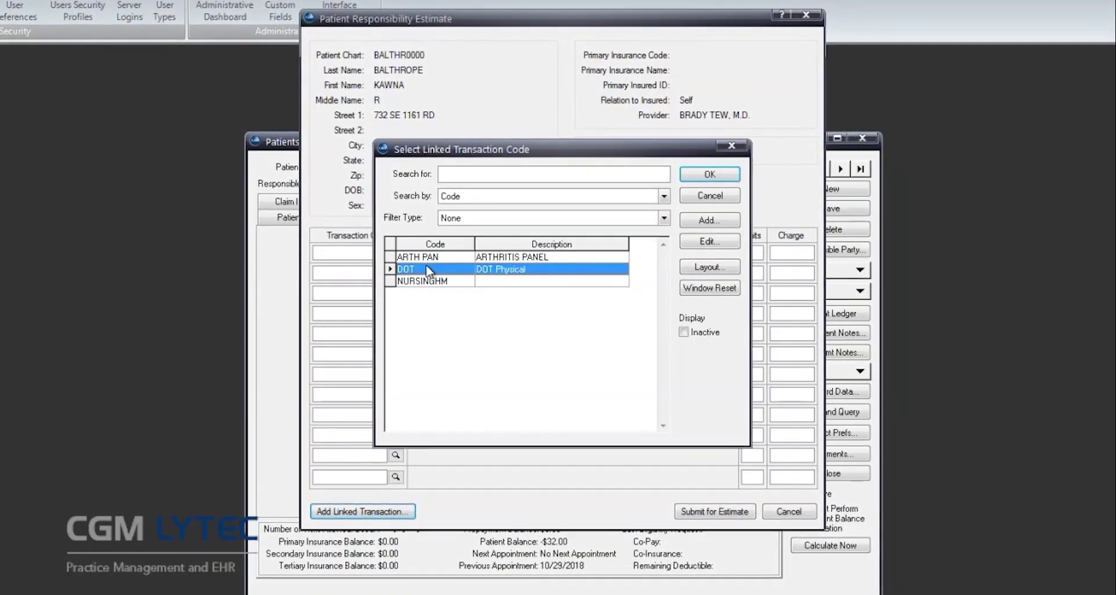
pyautogui.click(693, 174)
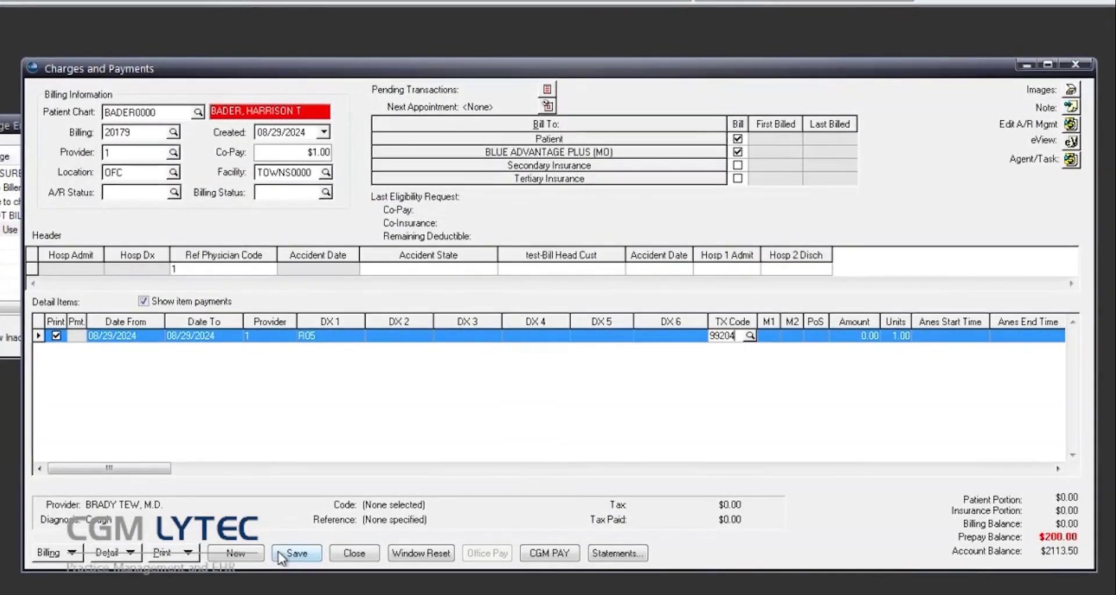
# Step: Save the 99204 charge to raise the 'Do Not Use This Dx Code After June 1, 2024' message
pyautogui.click(282, 552)
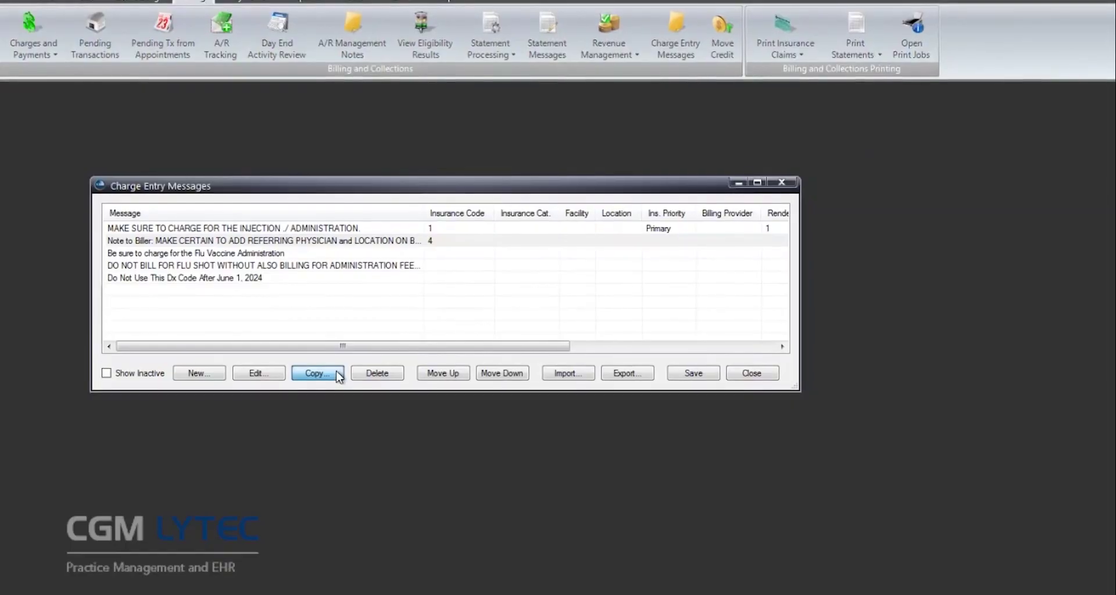
# Step: Copy the Note to Biller charge-entry message for insurance code 4, code 99214, modifier 52
pyautogui.click(336, 375)
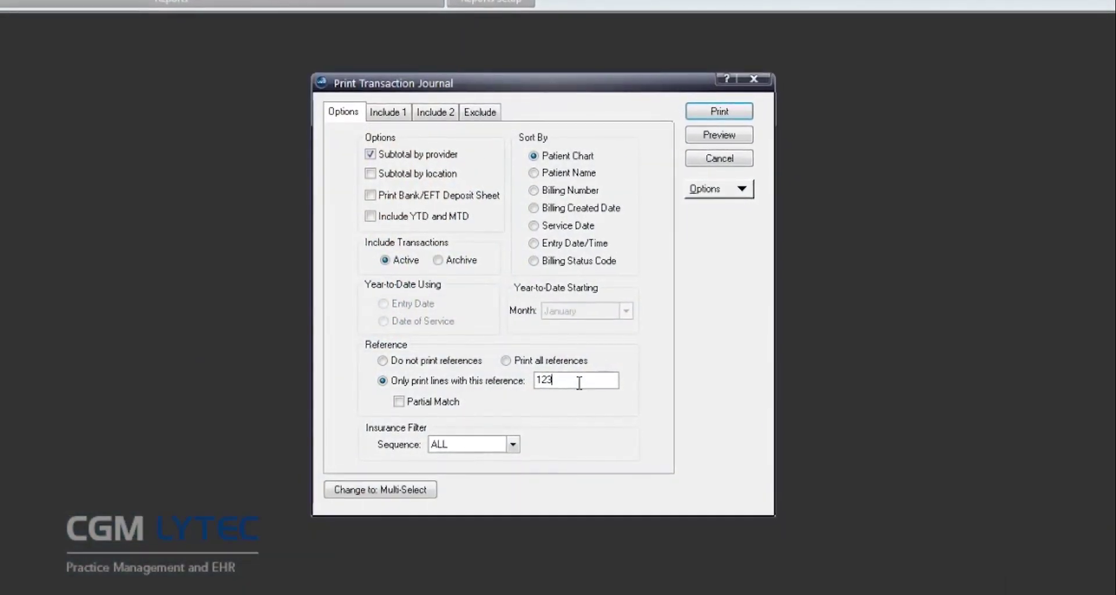
# Step: Enable Partial Match for the journal's reference filter 123
pyautogui.click(401, 404)
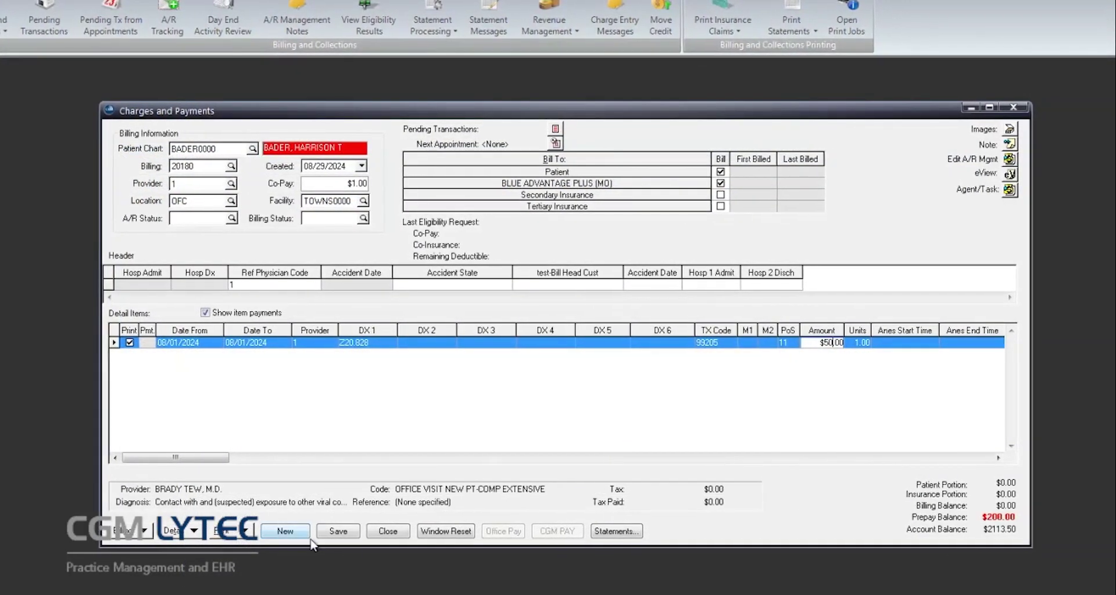
# Step: Save billing 20180 with the $50 99205 charge to trigger the duplicate-billing warning
pyautogui.click(324, 536)
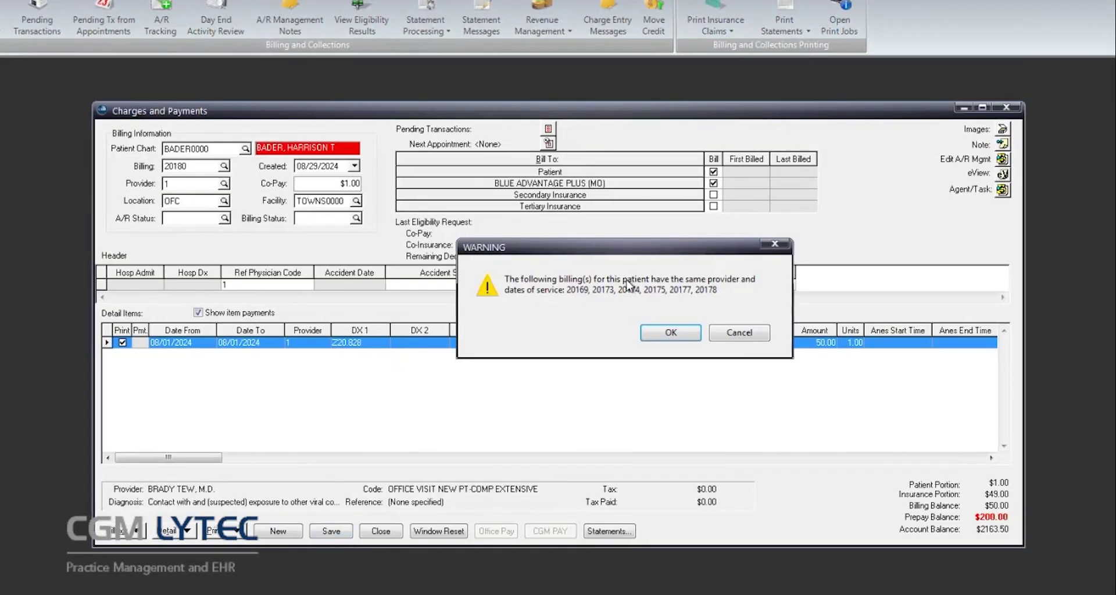